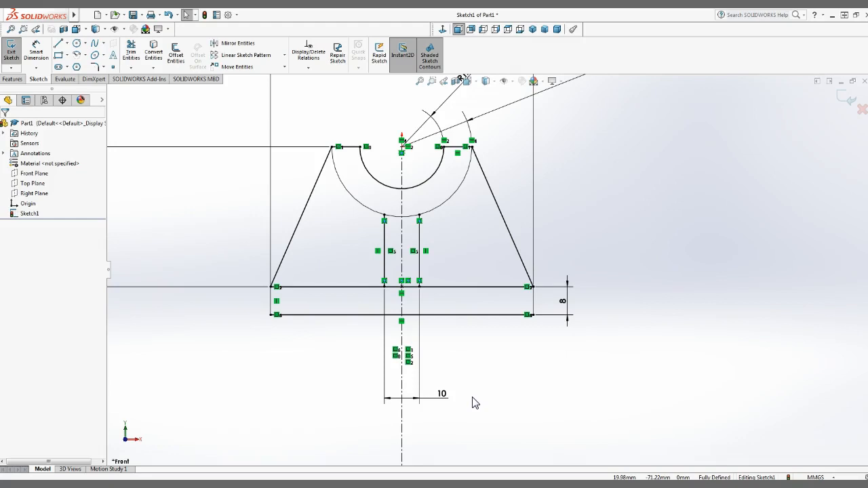
- Exit the sketch and extrude the half-ring regions and central stem region as a blind boss 10 mm deep
left_click(846, 97)
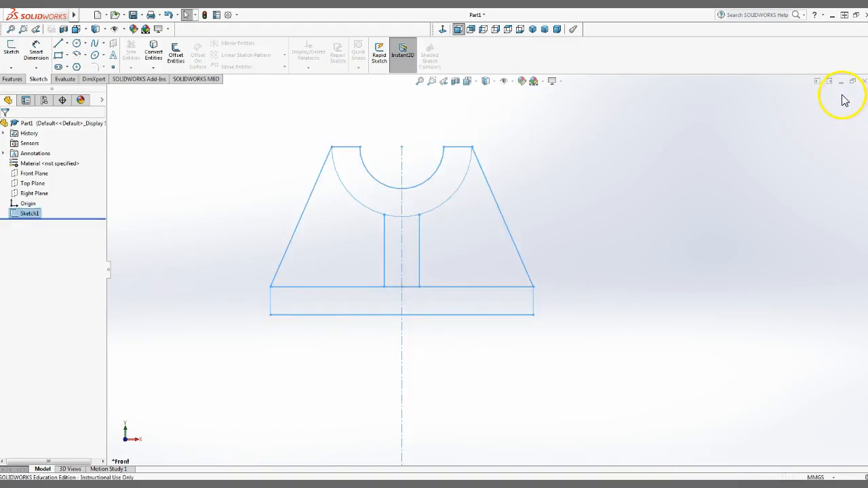
left_click(13, 80)
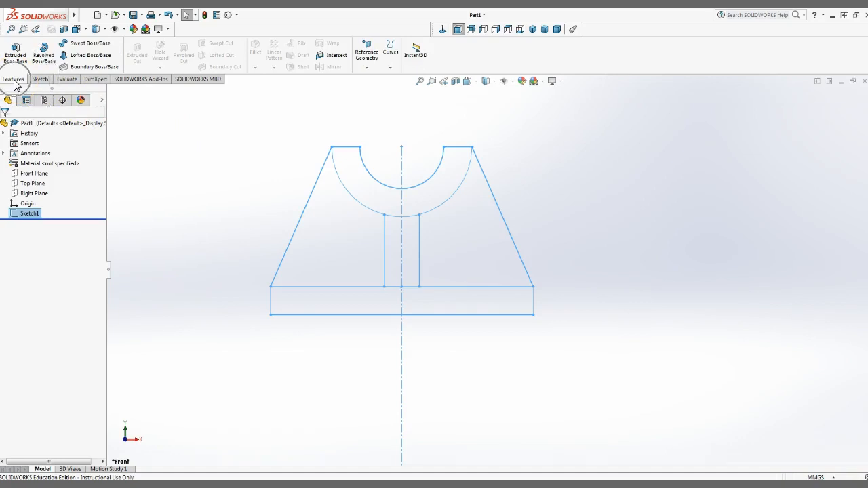
left_click(25, 63)
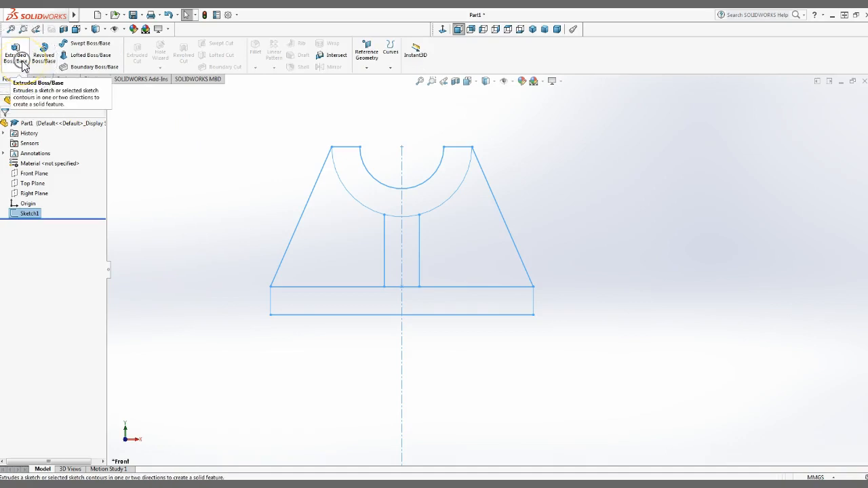
left_click(236, 240)
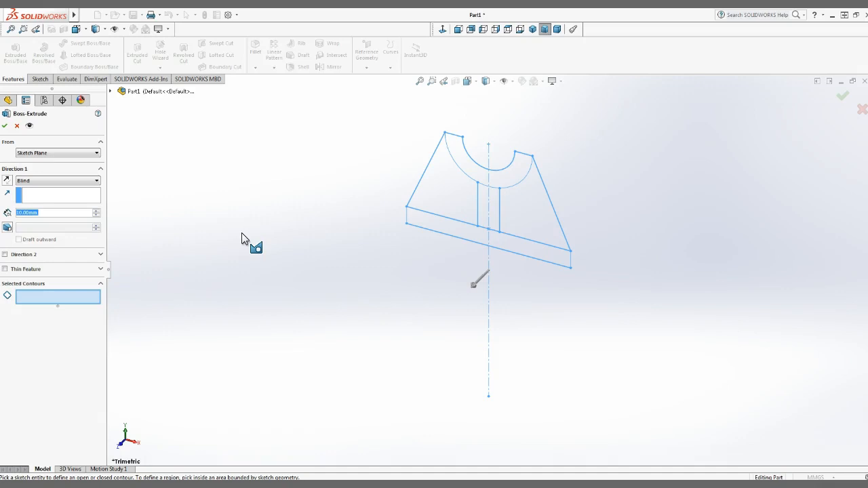
left_click(514, 179)
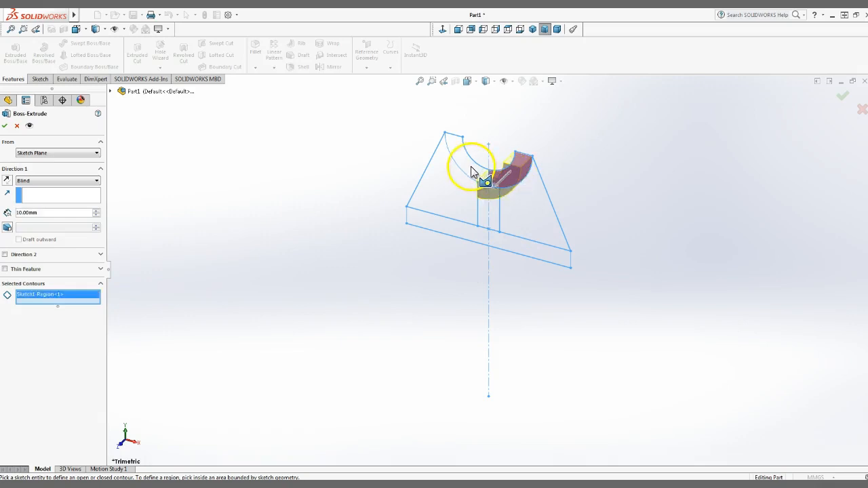
left_click(481, 184)
left_click(493, 210)
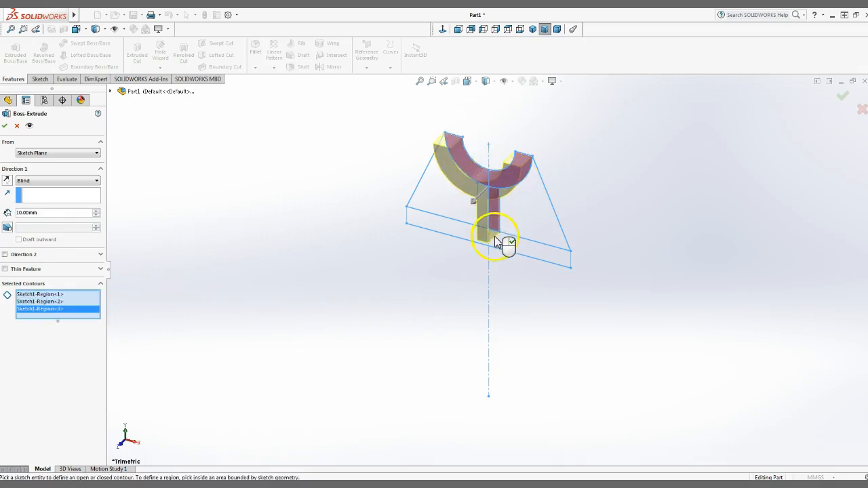
right_click(504, 227)
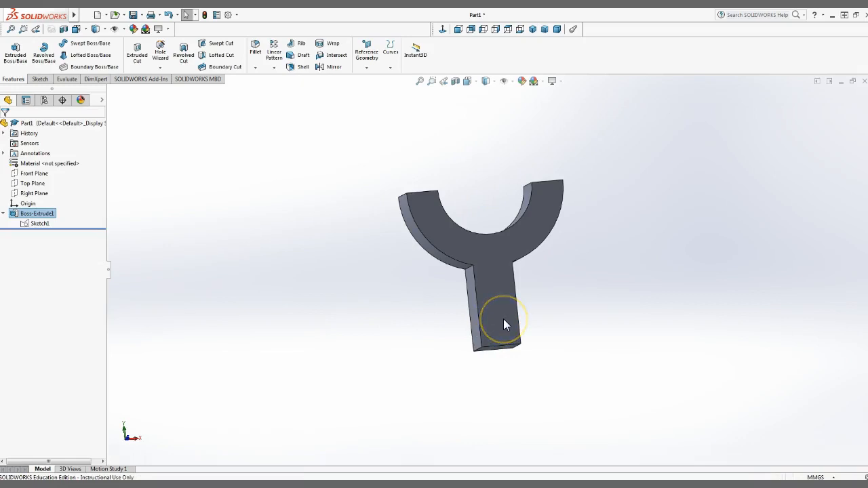
- Reopen the Y-shaped extrusion's definition for editing, expand the part's design tree, and view the available end conditions
left_click(20, 213)
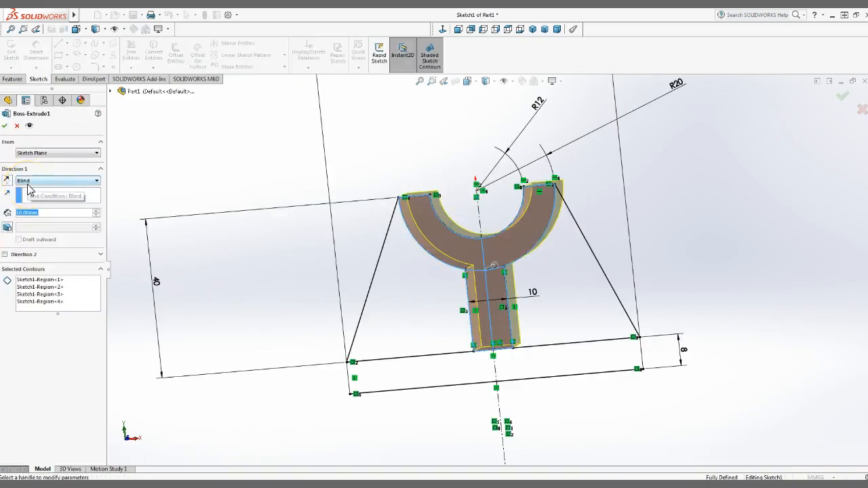
left_click(5, 126)
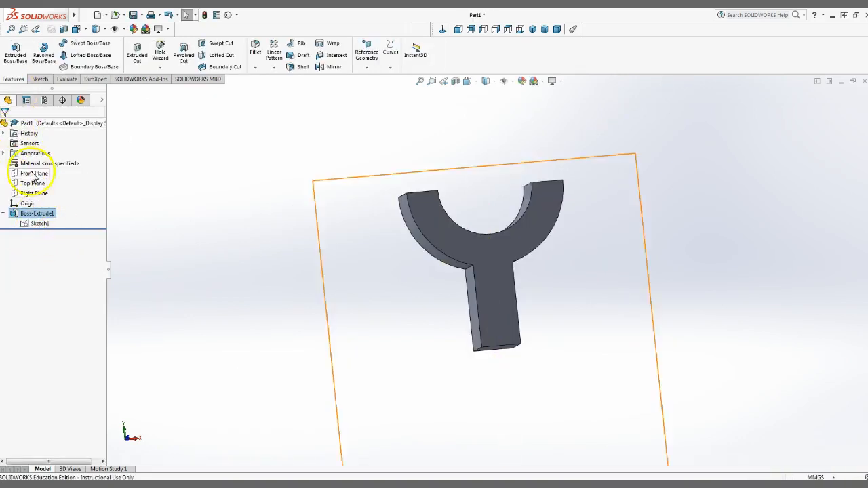
right_click(25, 216)
left_click(31, 184)
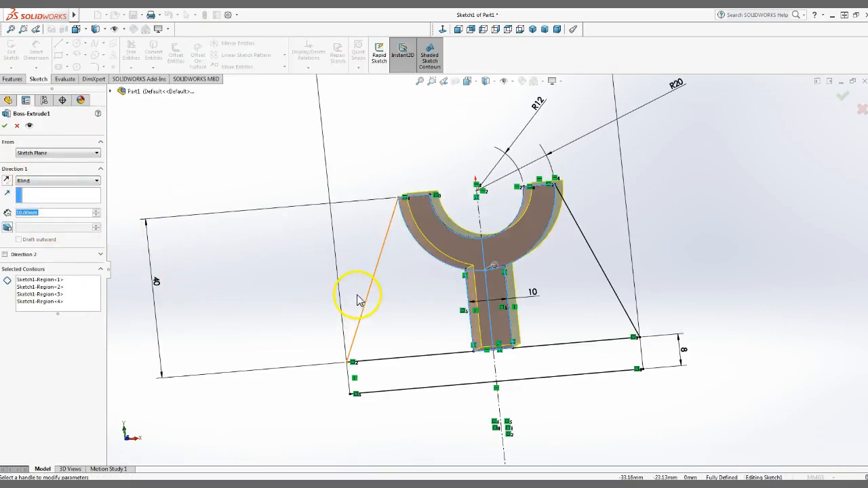
scroll(411, 310, "up", 1)
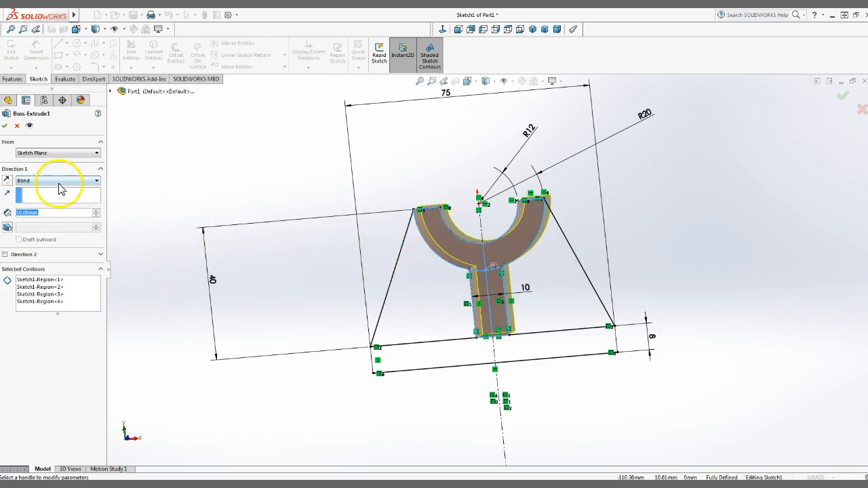
left_click(122, 92)
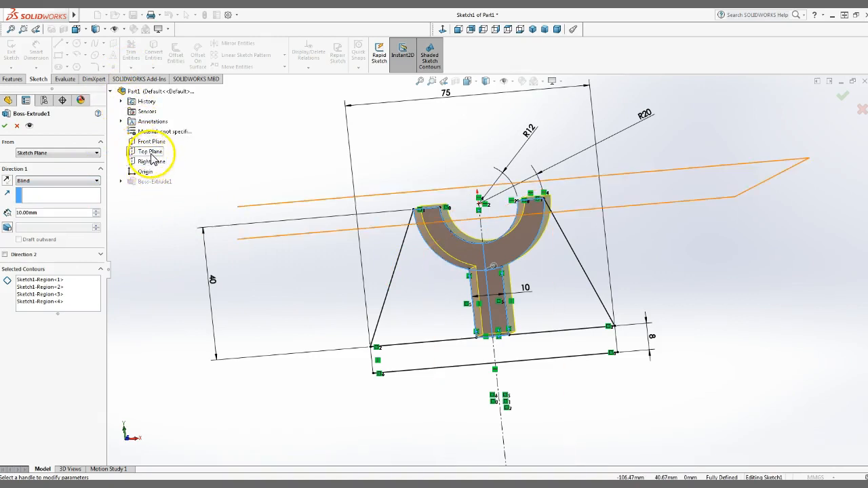
left_click(49, 182)
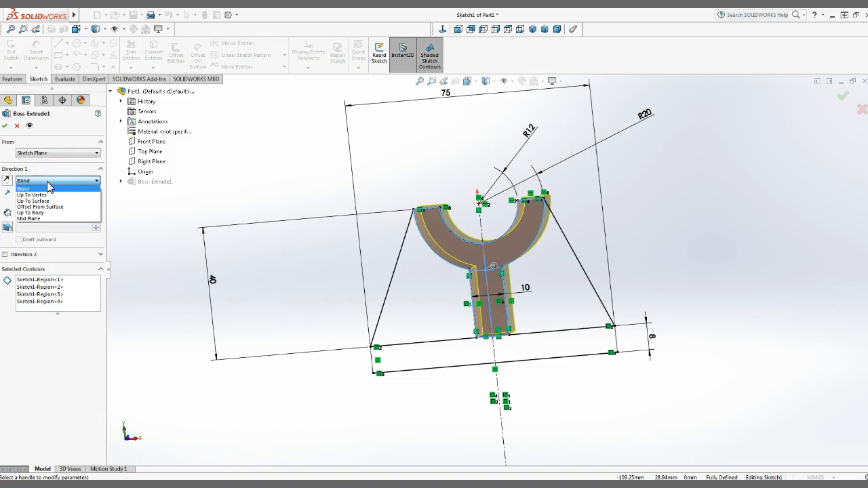
- Switch to the tutorial presentation and examine the Figure 90 views for the extrusion layout, then return to SOLIDWORKS
key("alt+Tab")
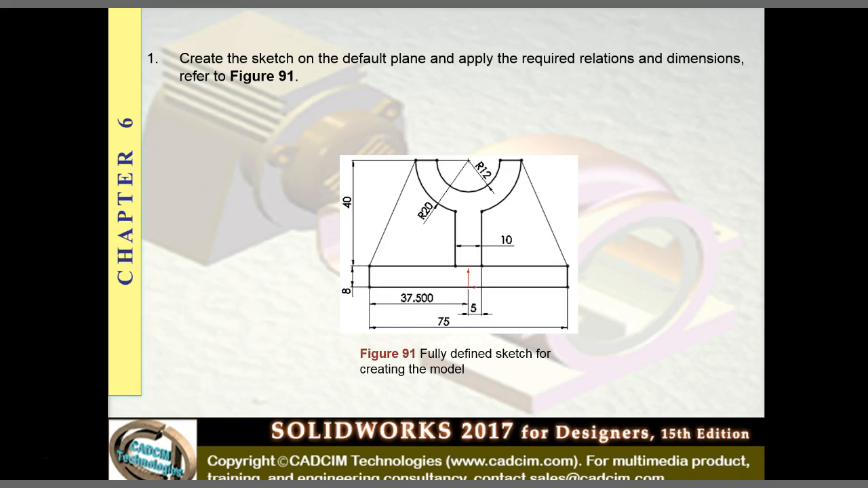
key("Right")
key("Right")
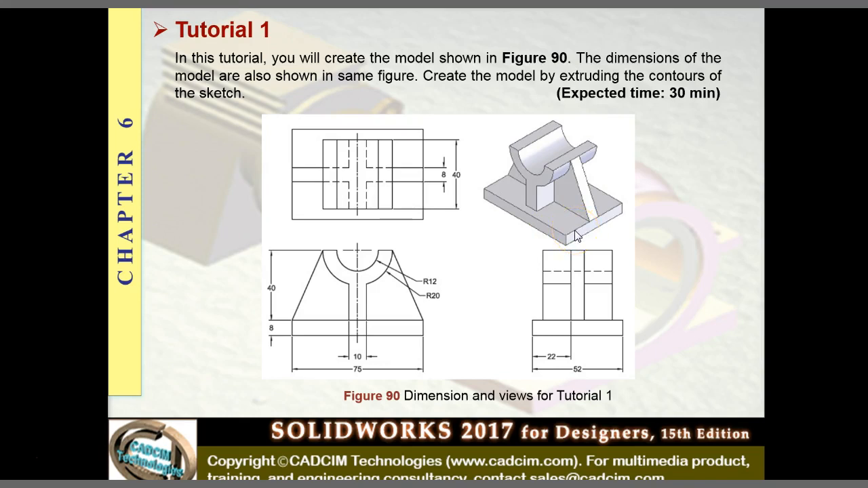
key("alt+Tab")
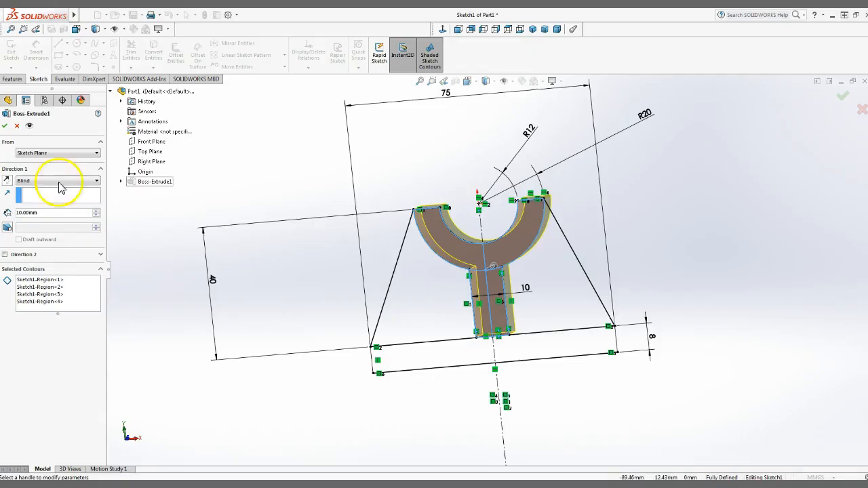
- Change the Y-shaped extrusion's end condition to Mid Plane and check its required depth in the Figure 90 drawing
left_click(30, 181)
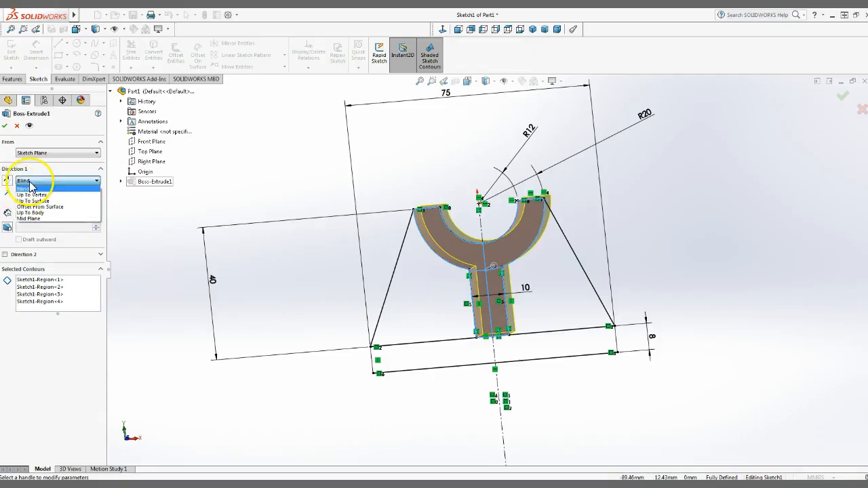
left_click(28, 218)
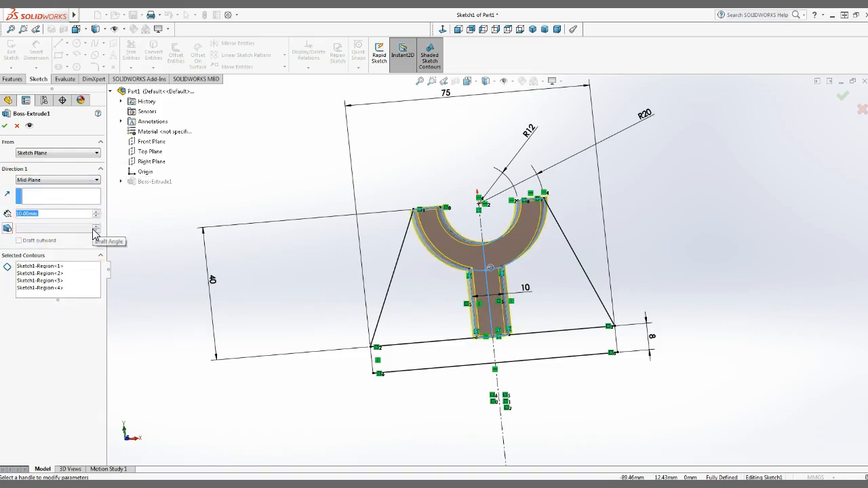
left_click(42, 229)
key("alt+Tab")
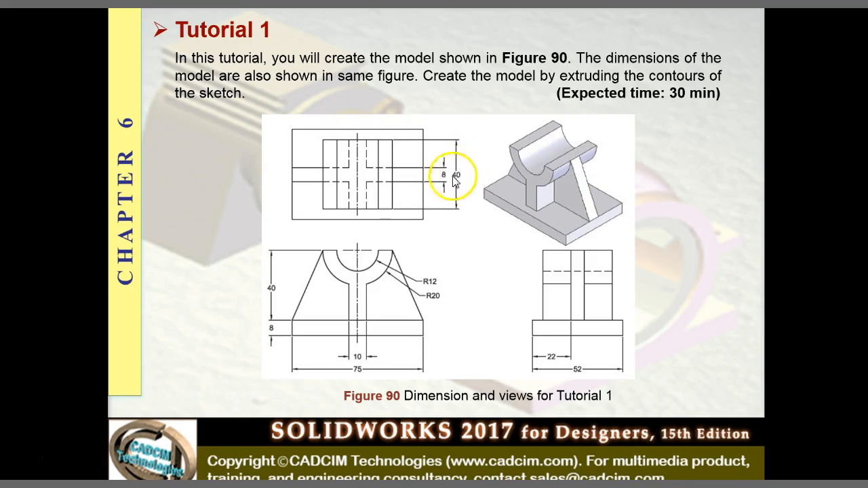
key("alt+Tab")
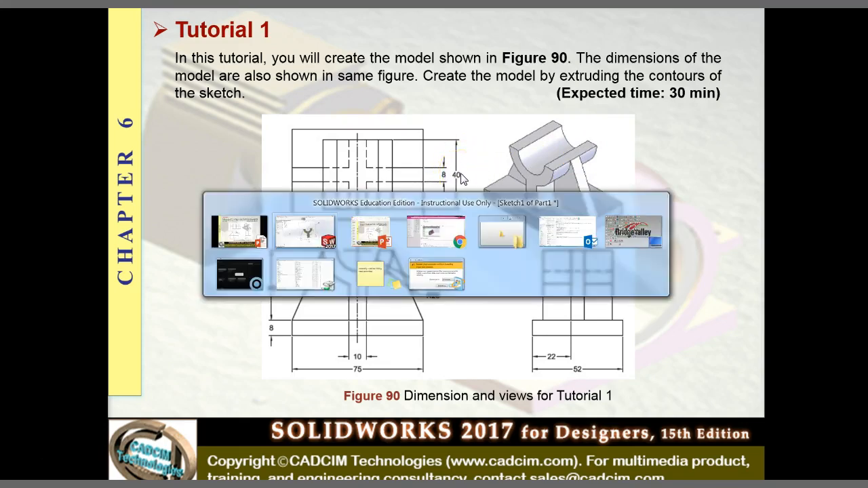
- Set the mid-plane extrusion depth to 40 mm and accept the edited feature
double_click(57, 215)
type("40")
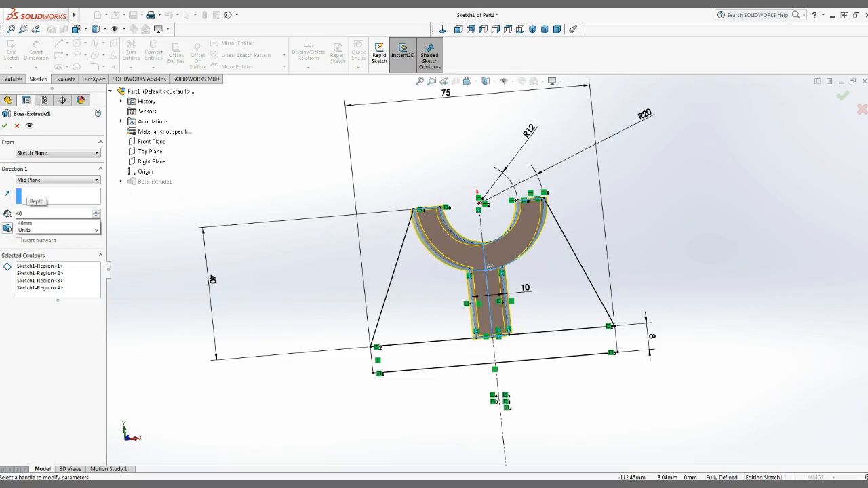
left_click(104, 208)
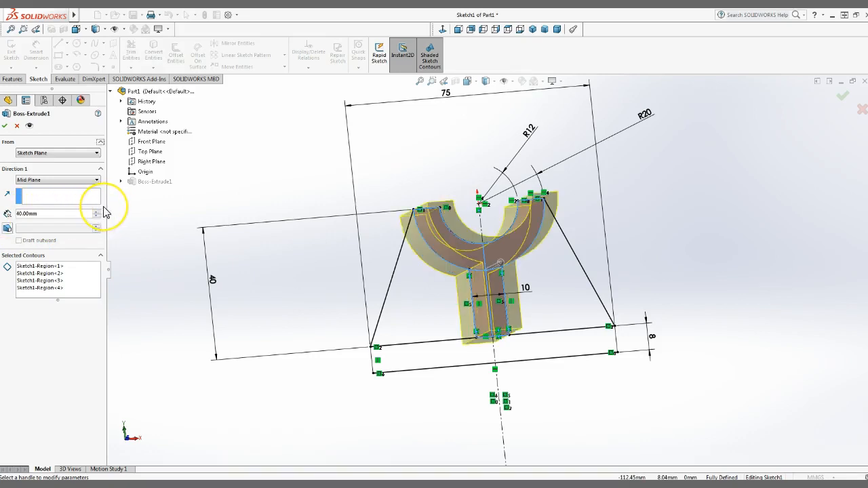
middle_click_drag(444, 234, 447, 351)
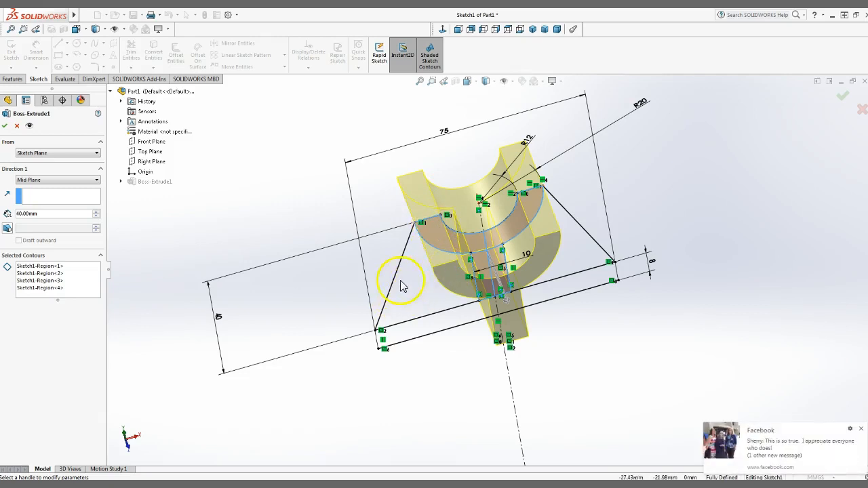
left_click(860, 429)
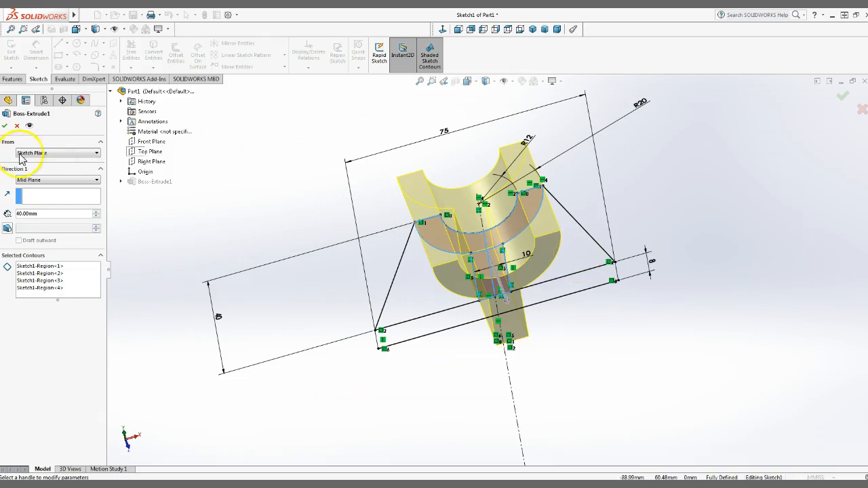
left_click(5, 125)
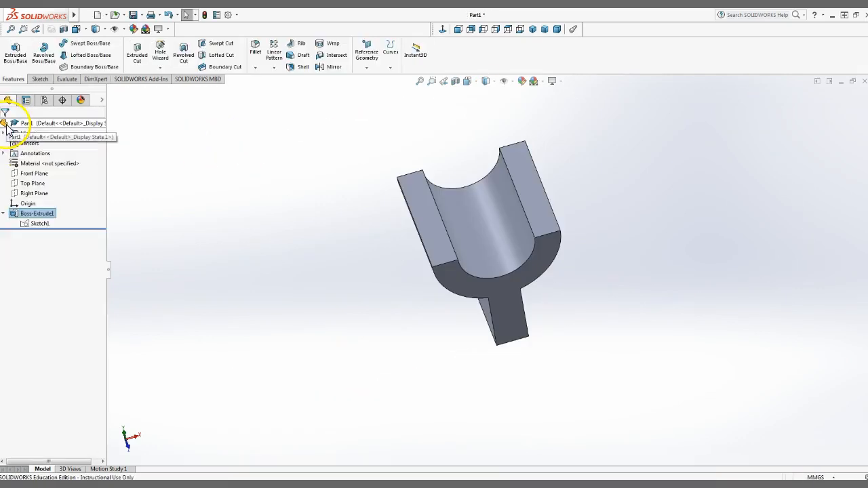
- Show the absorbed Sketch1 under the Y-shaped extrusion so its contours can be reused
left_click(44, 226)
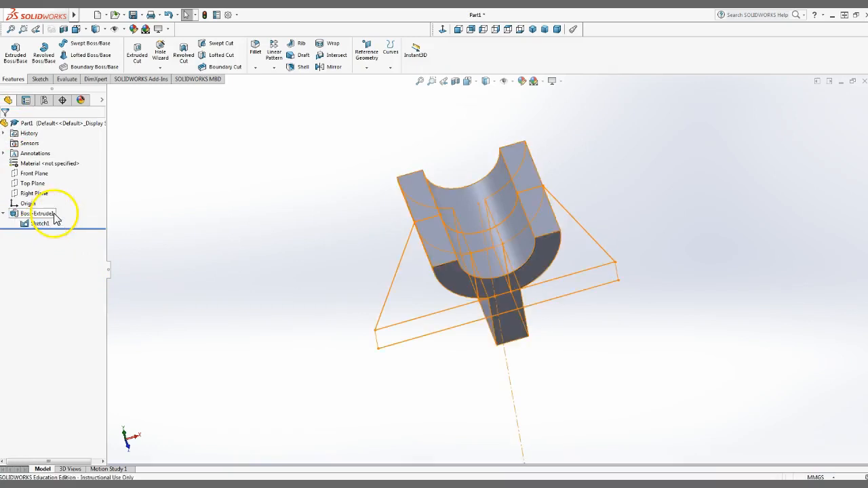
left_click(41, 225)
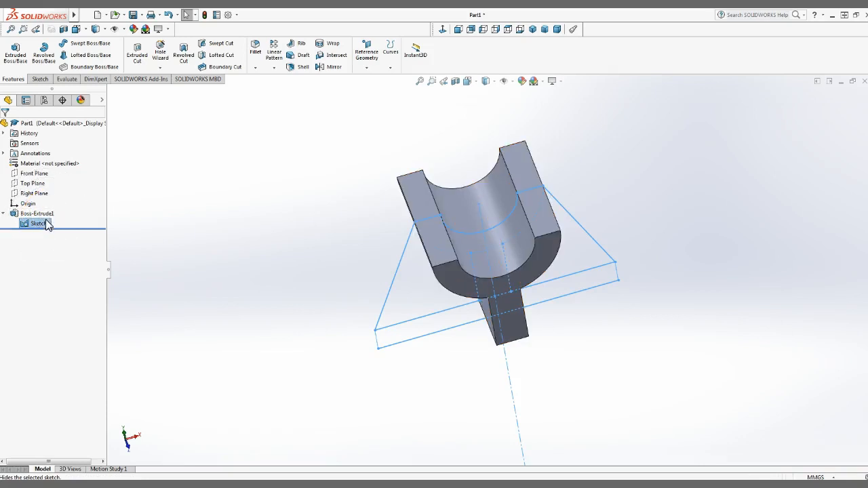
middle_click_drag(468, 362, 514, 275)
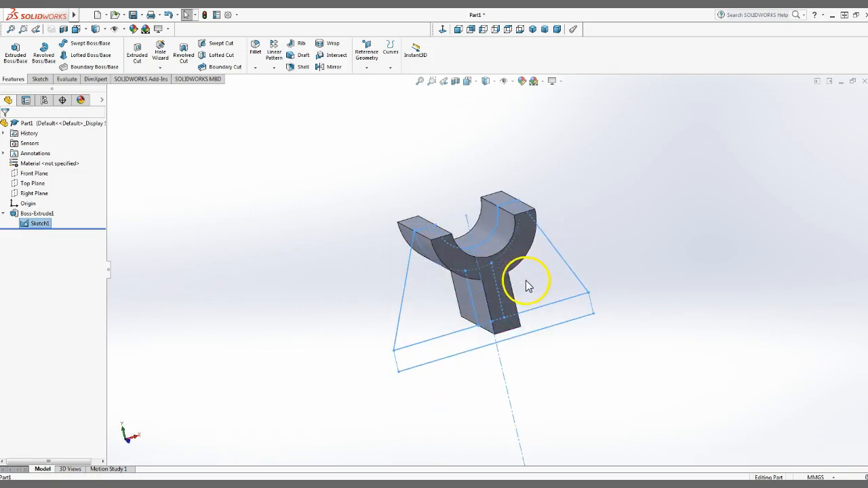
scroll(527, 287, "down", 2)
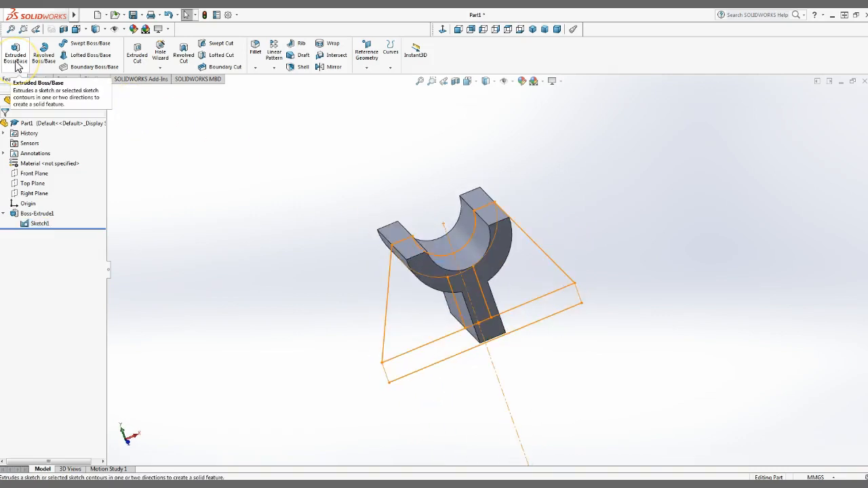
- Start a new boss extrusion from Sketch1 and select the two side web regions beside the stem as contours
left_click(16, 55)
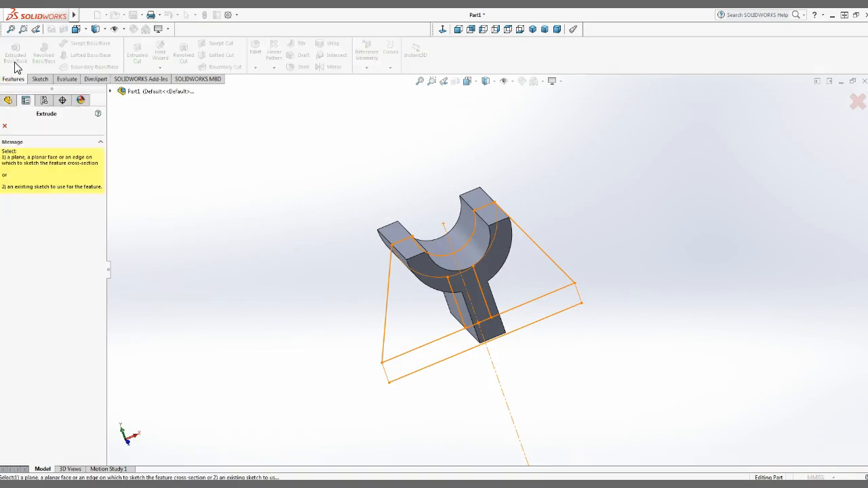
key("Escape")
left_click(41, 224)
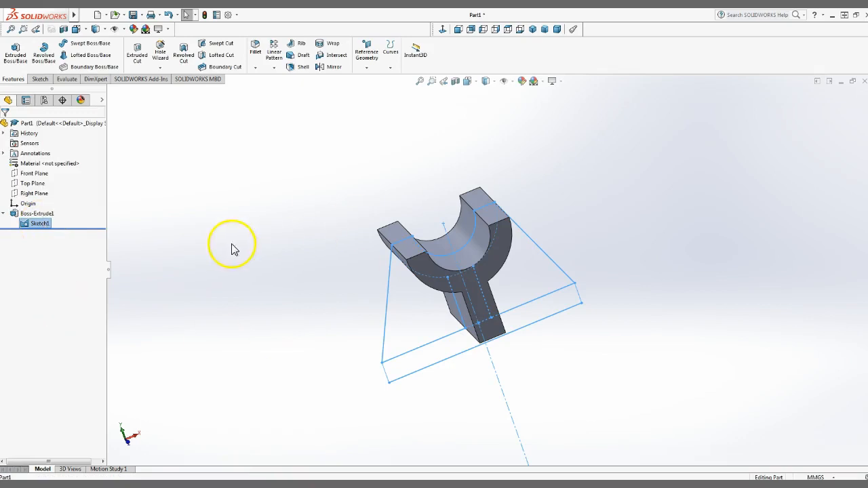
left_click(24, 60)
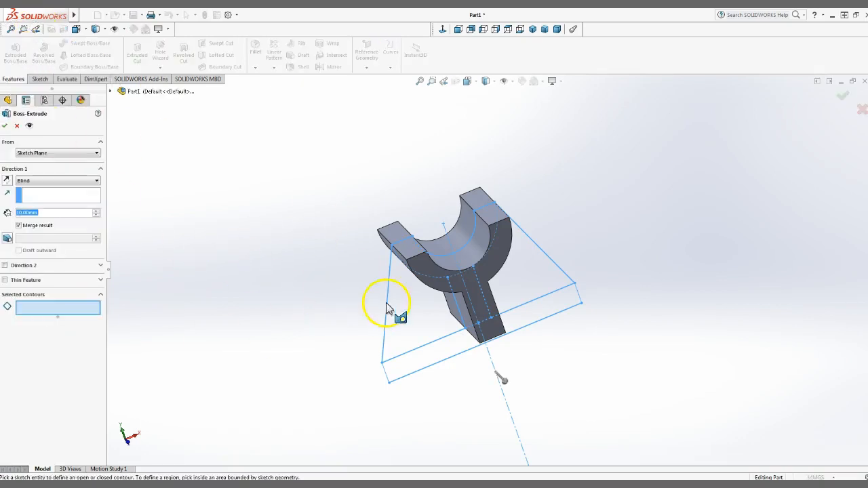
left_click(413, 314)
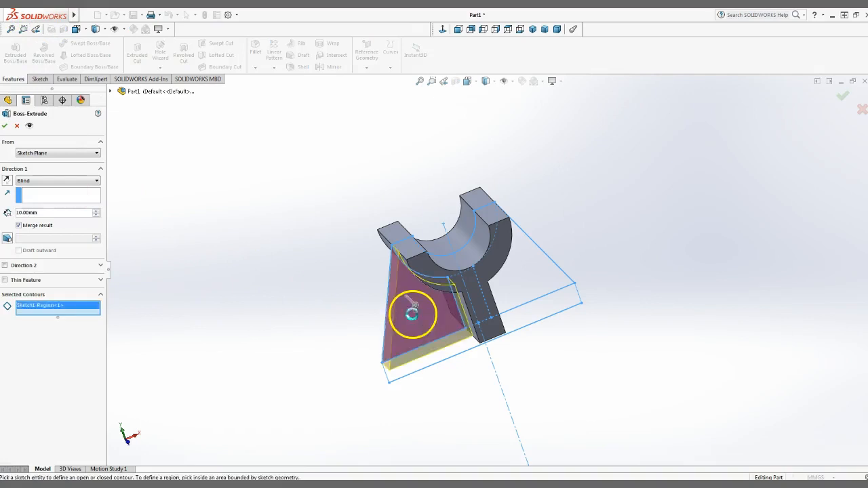
left_click(520, 291)
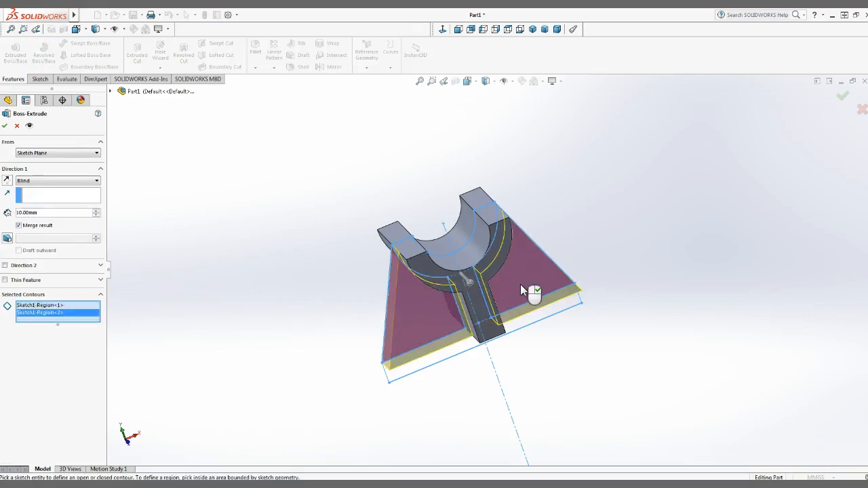
- Change the side web extrusion's end condition to Mid Plane and check the web thickness in the Figure 90 drawing
middle_click_drag(479, 301, 471, 262)
left_click(24, 213)
left_click(25, 181)
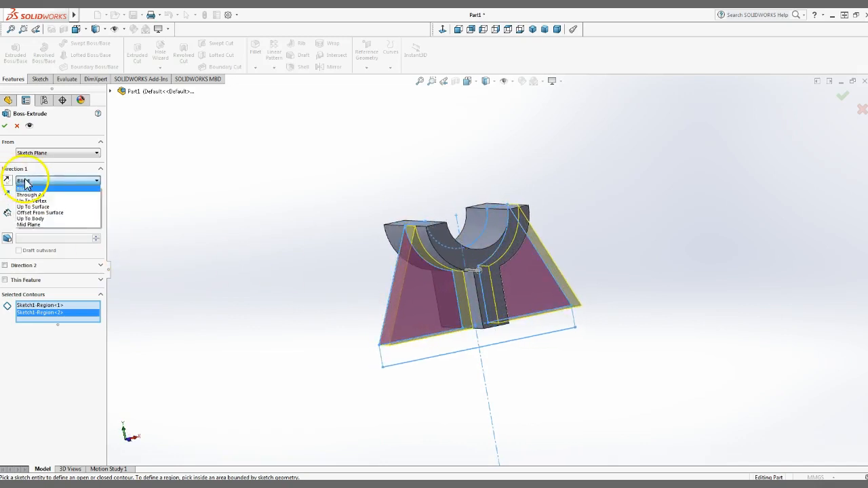
left_click(41, 226)
key("alt+Tab")
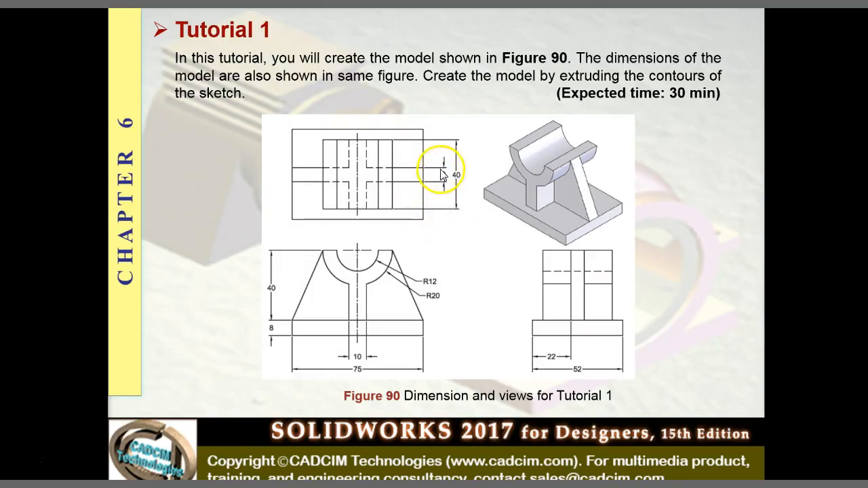
key("alt+Tab")
- Set the side webs' mid-plane extrusion depth to 8 mm and accept the feature
left_click(47, 213)
type("8")
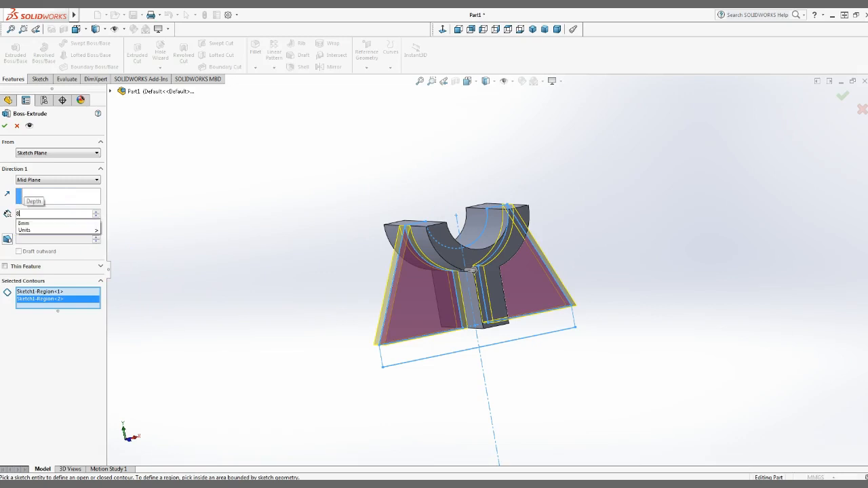
left_click(68, 346)
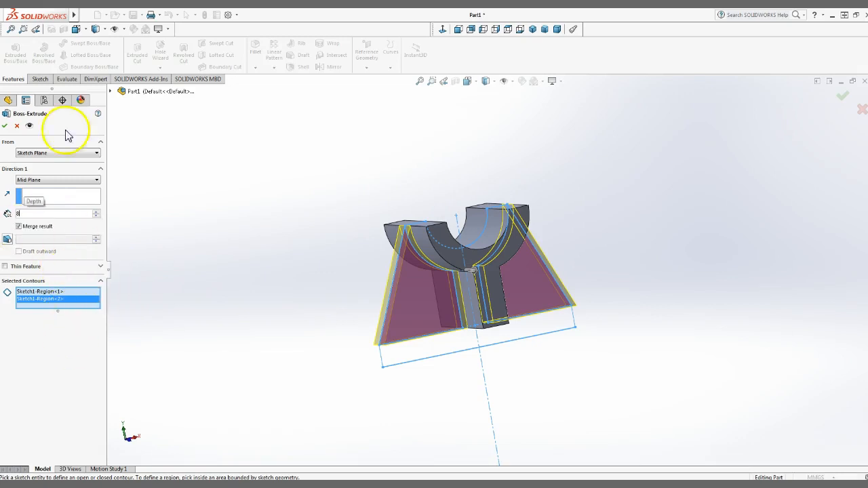
left_click(5, 127)
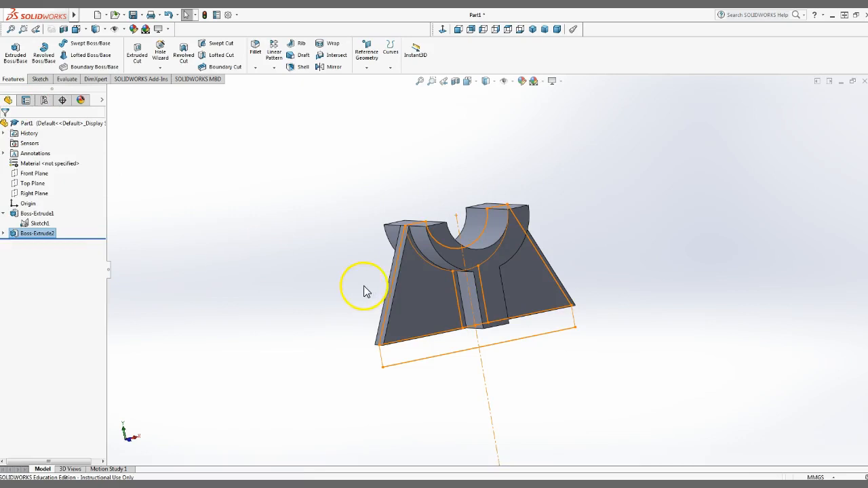
middle_click_drag(408, 272, 483, 316)
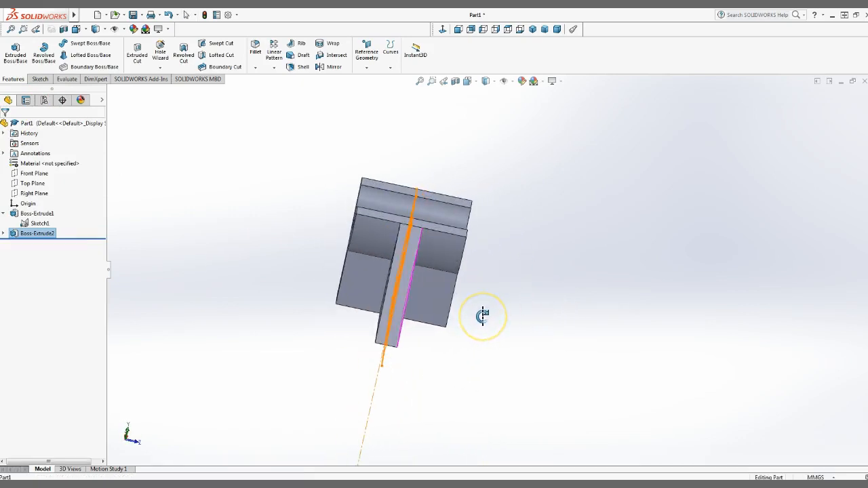
middle_click_drag(482, 316, 421, 265)
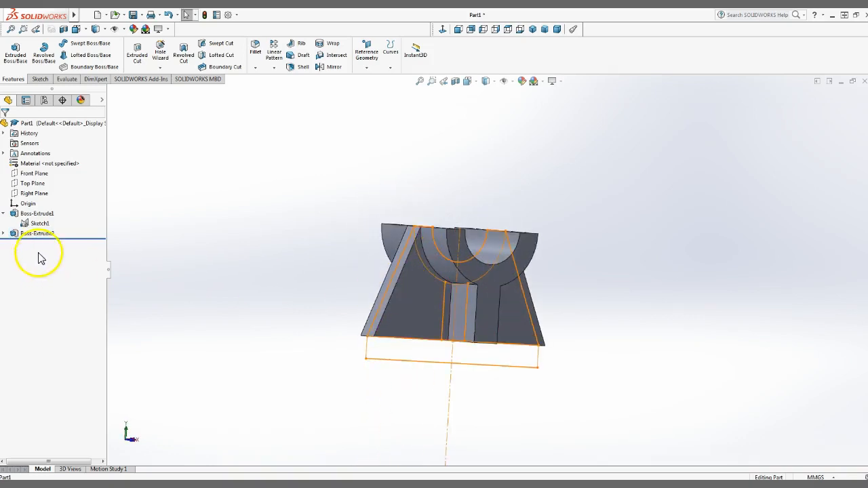
- Start another boss extrusion from Sketch1 and select the two rectangular base regions below the webs as contours
left_click(38, 225)
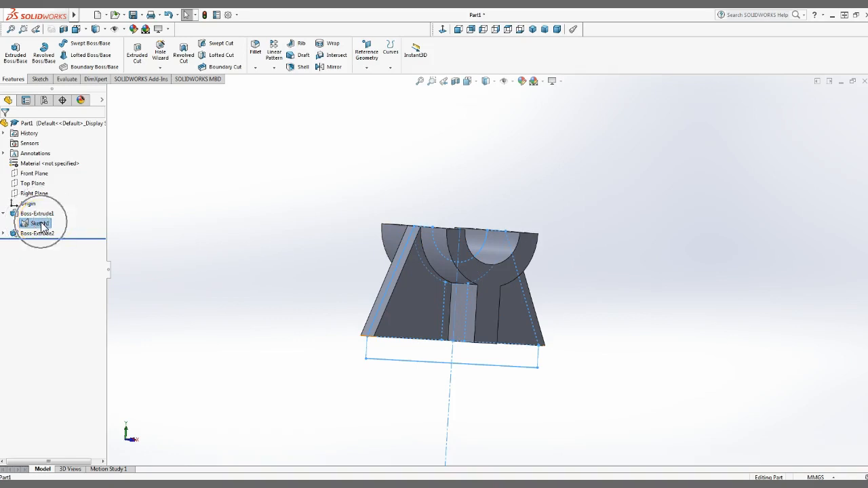
left_click(15, 51)
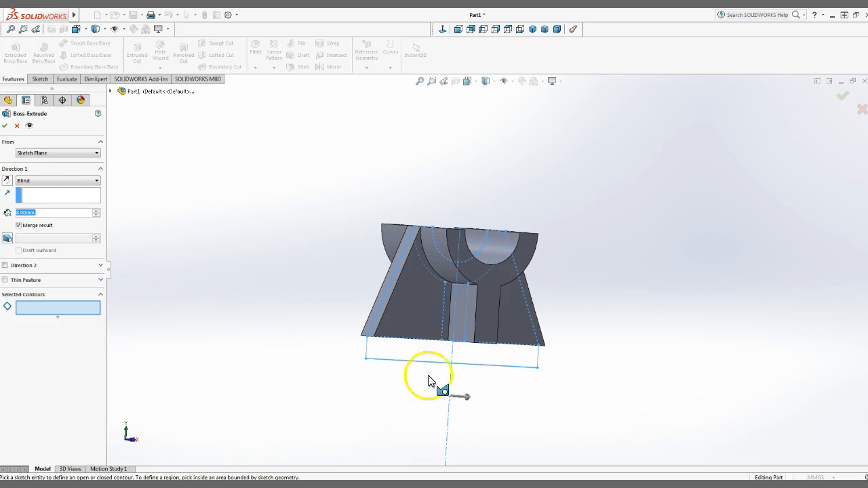
left_click(427, 356)
left_click(475, 359)
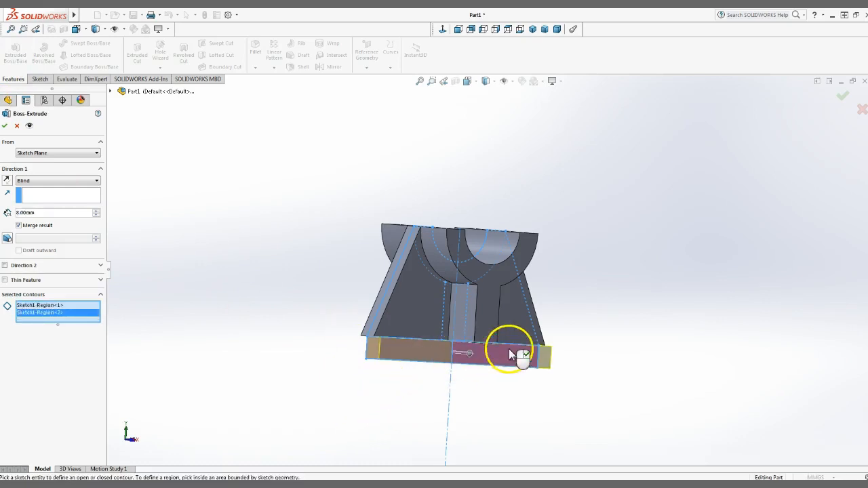
- Extrude the base regions Mid Plane to the 52 mm depth given in Figure 90 and accept the feature
left_click(30, 181)
left_click(36, 224)
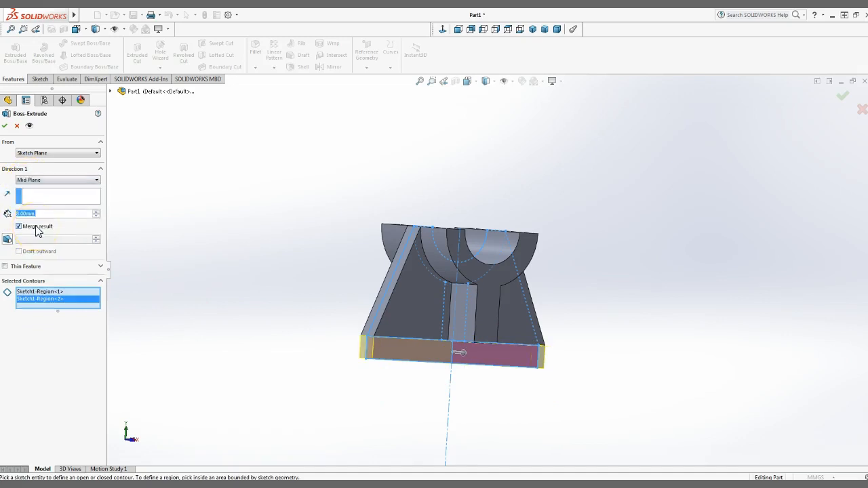
key("alt+Tab")
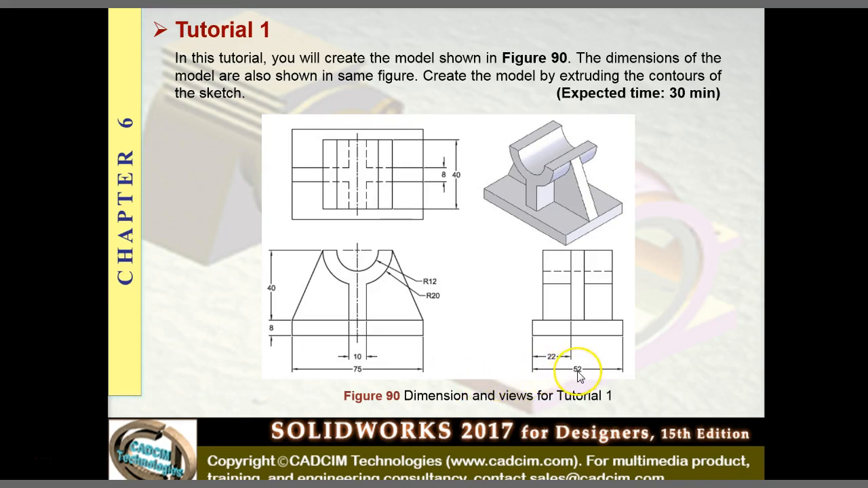
key("alt+Tab")
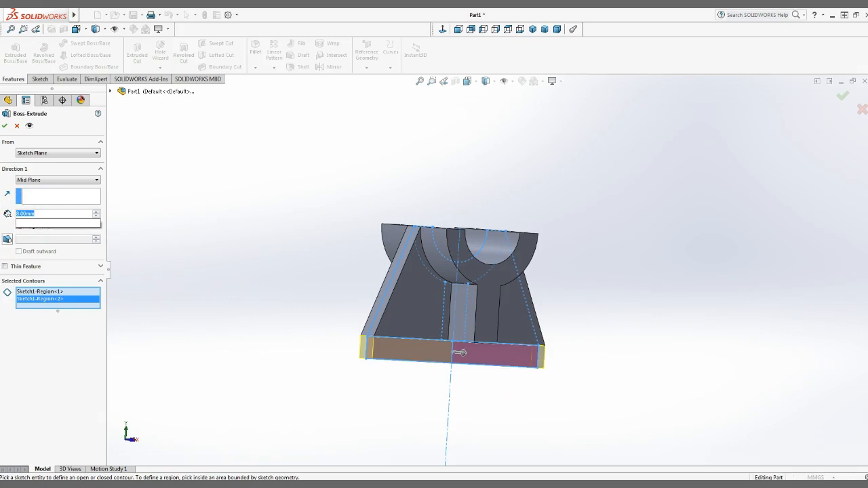
key("Return")
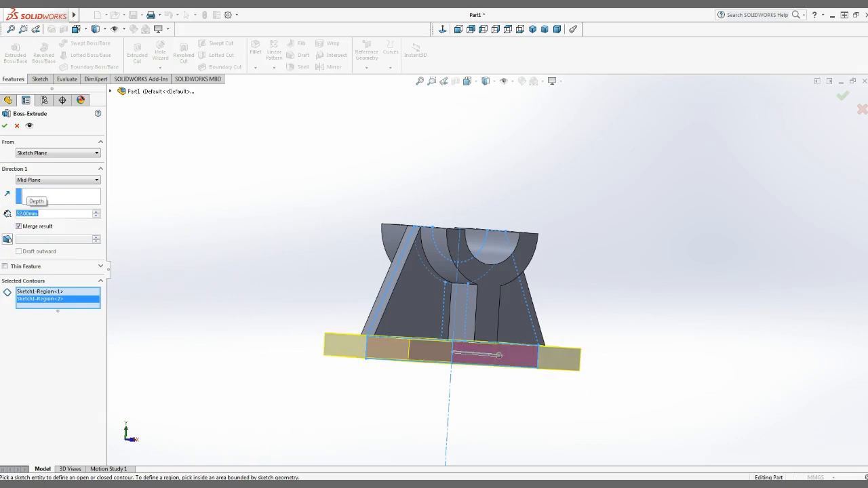
left_click(6, 126)
middle_click_drag(402, 315, 365, 384)
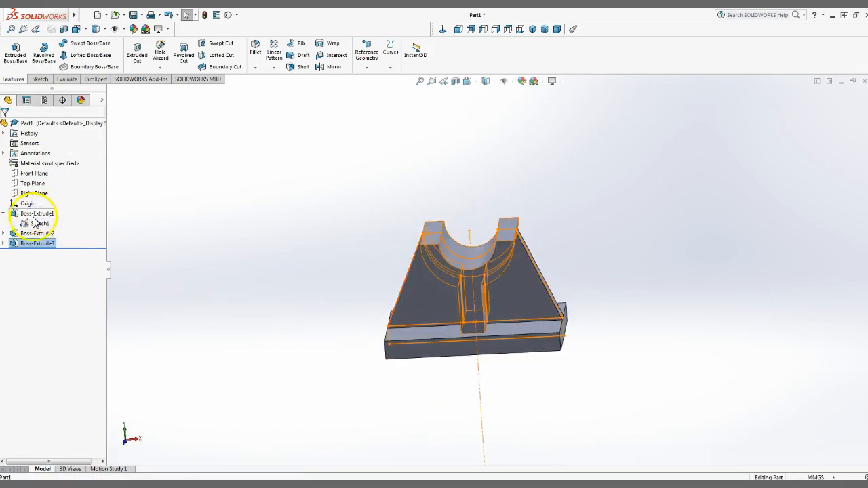
- Hide Sketch1 under the first extrusion and view the finished bracket from an angle
left_click(39, 223)
left_click(47, 211)
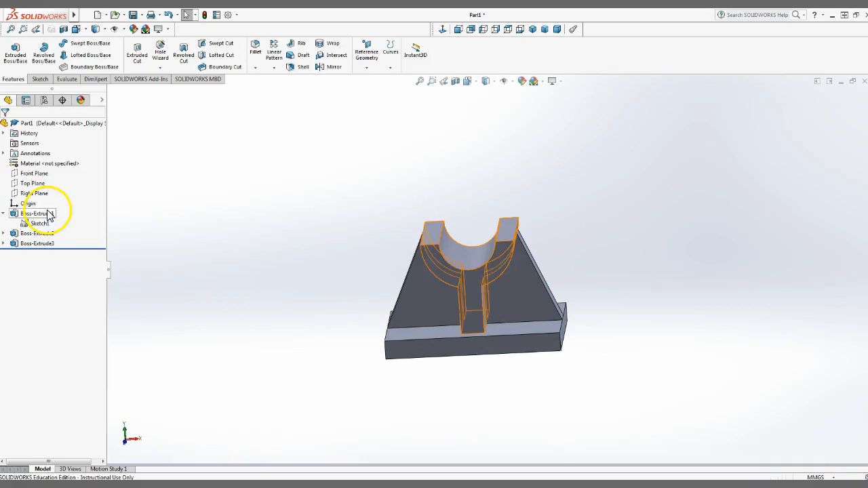
middle_click_drag(403, 295, 453, 381)
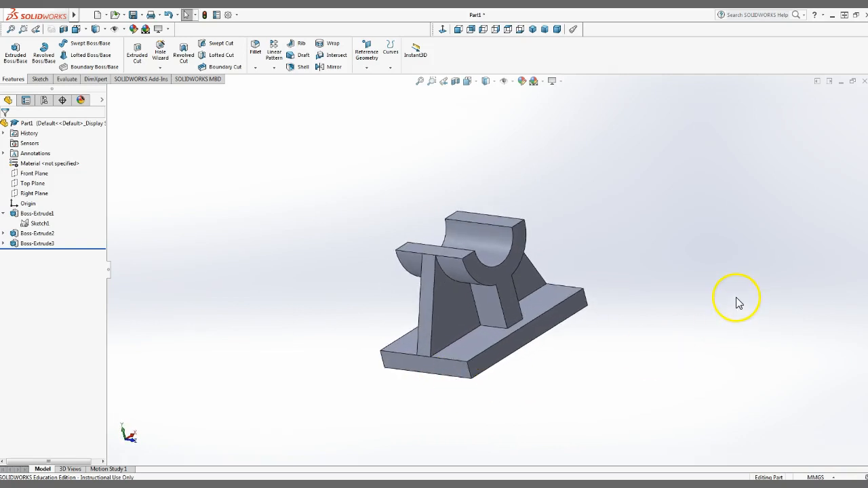